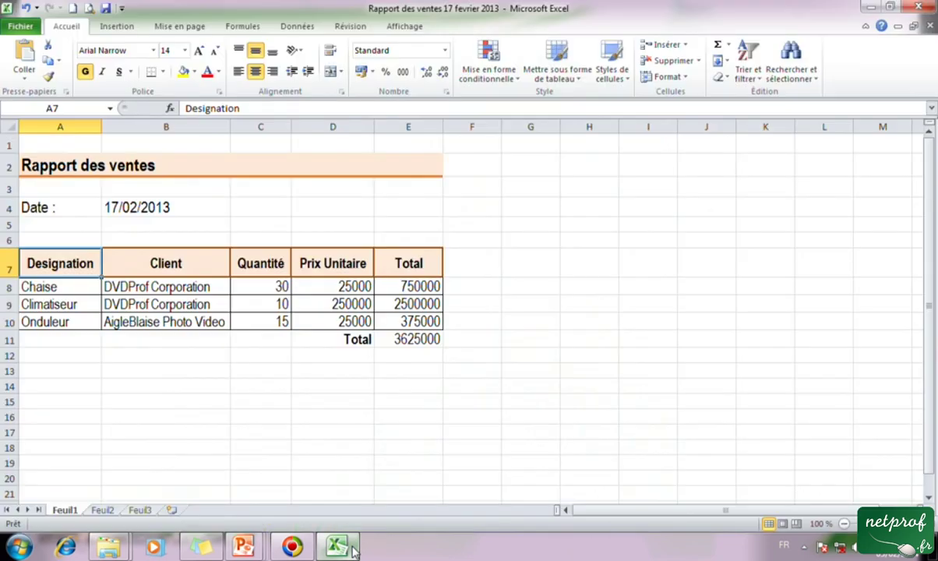
Highlight the report title Rapport des ventes and walk across the table's column headers.
{"action": "left_click", "coordinate": [544, 366]}
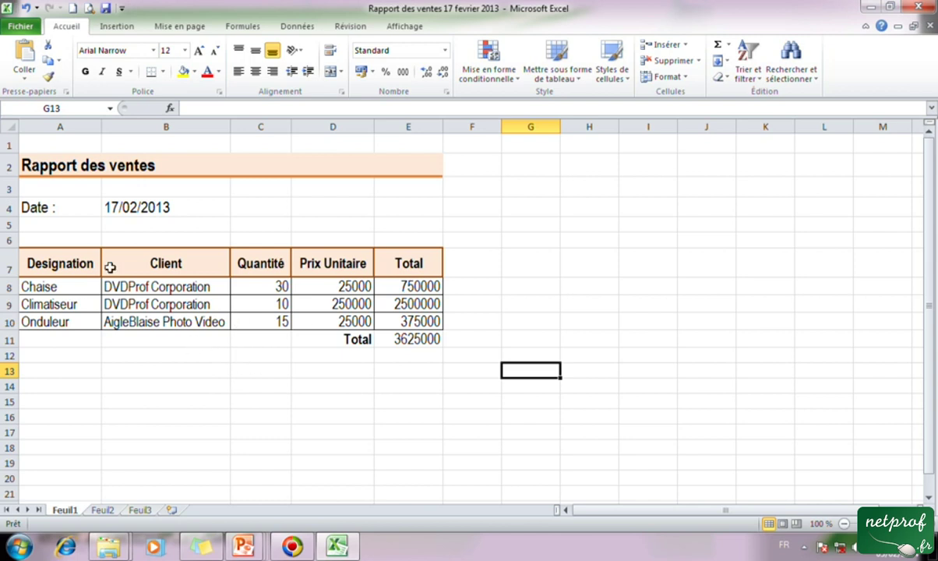
{"action": "left_click", "coordinate": [150, 166]}
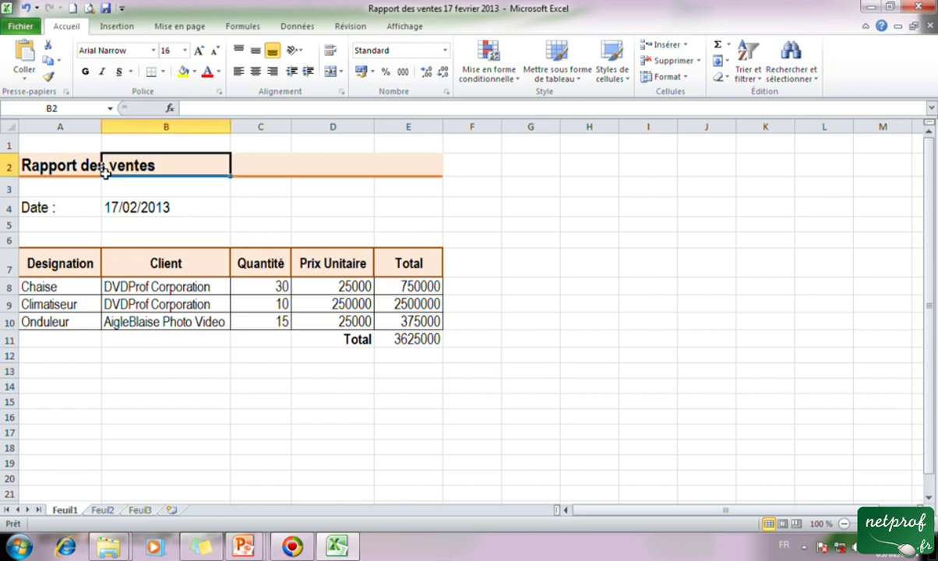
{"action": "left_click", "coordinate": [57, 266]}
{"action": "left_click", "coordinate": [166, 266]}
{"action": "left_click", "coordinate": [256, 263]}
{"action": "left_click", "coordinate": [83, 266]}
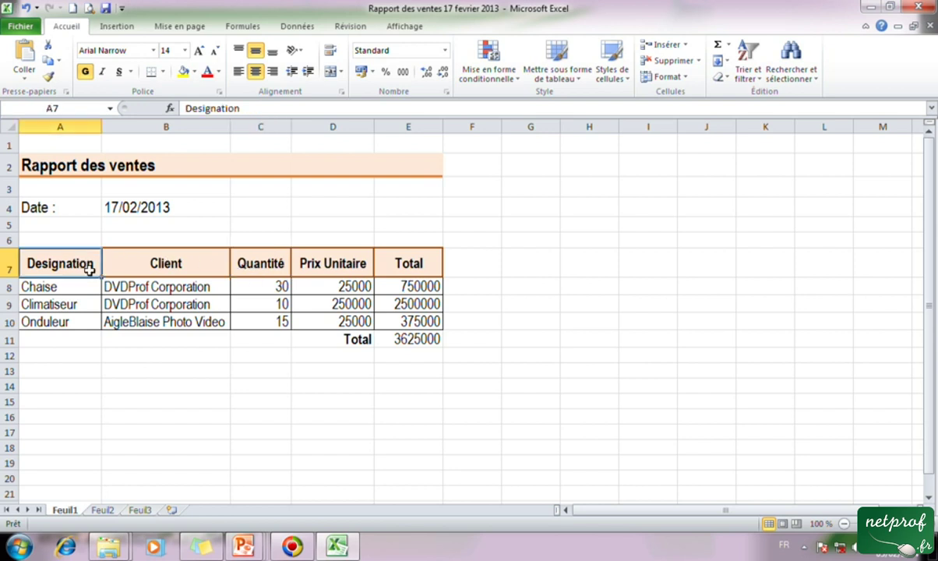
Point out the Client, Quantité and Prix Unitaire headers, then show the workbook's Informations page.
{"action": "left_click", "coordinate": [160, 261]}
{"action": "left_click", "coordinate": [255, 267]}
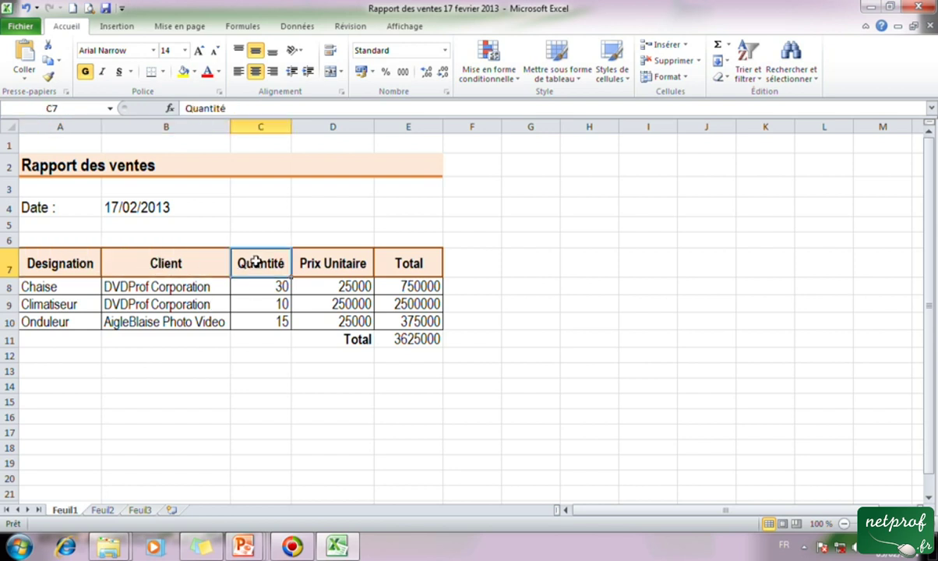
{"action": "left_click", "coordinate": [331, 258]}
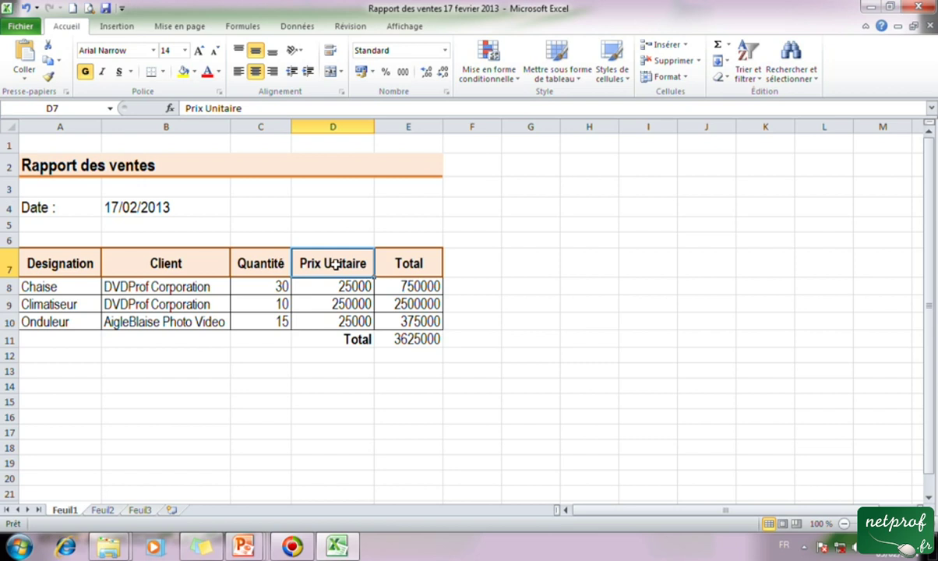
{"action": "left_click", "coordinate": [466, 320]}
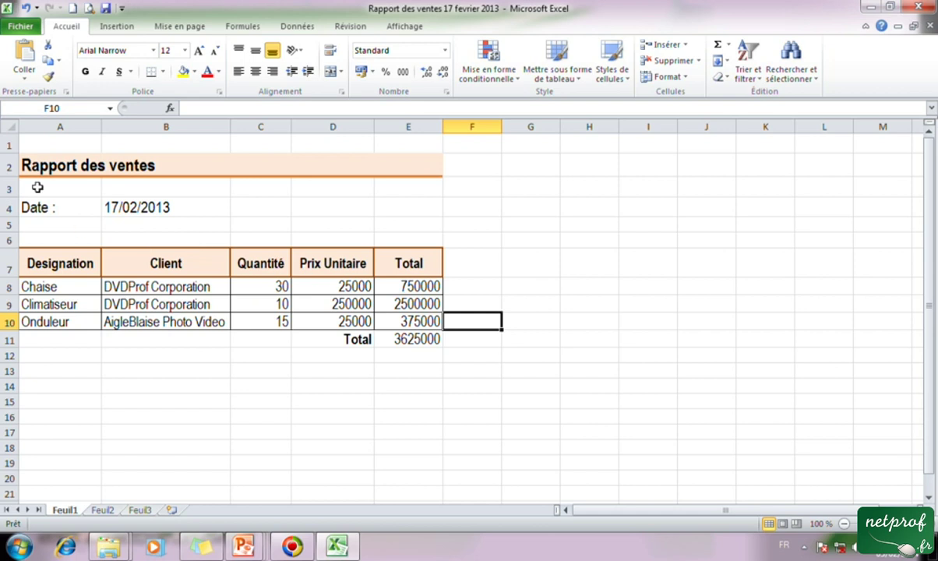
{"action": "left_click", "coordinate": [26, 28]}
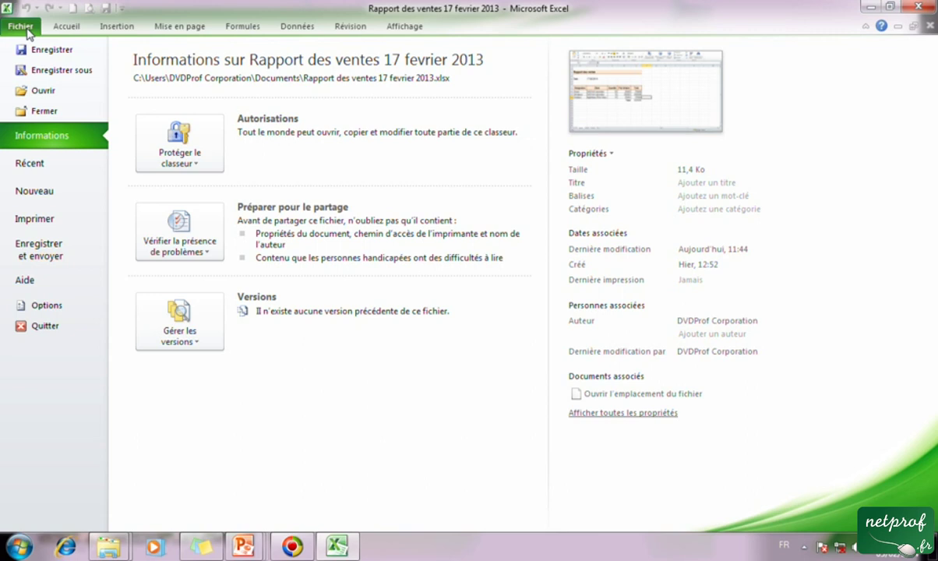
Under Nouveau, choose 'Créer à partir d'un document existant' to browse the Documents library.
{"action": "left_click", "coordinate": [73, 200]}
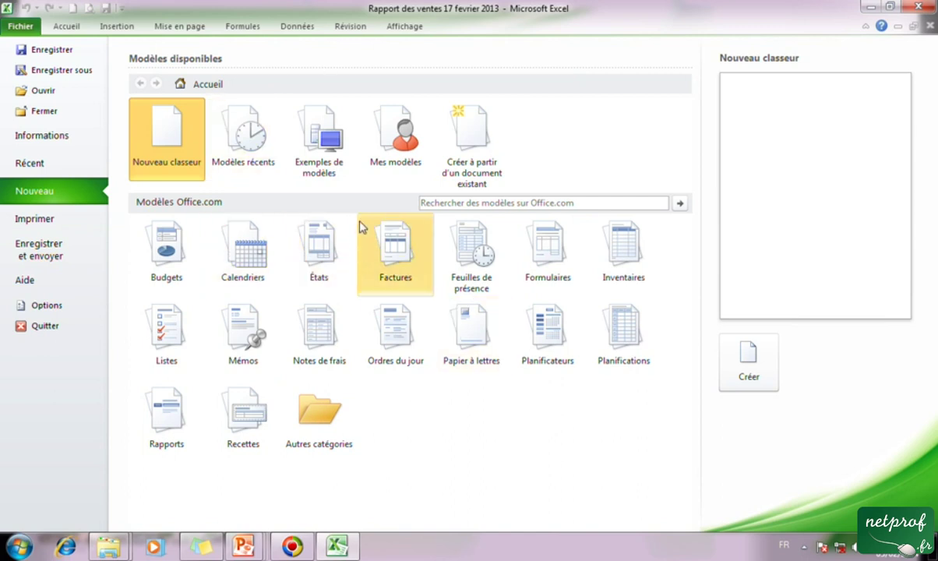
{"action": "left_click", "coordinate": [466, 143]}
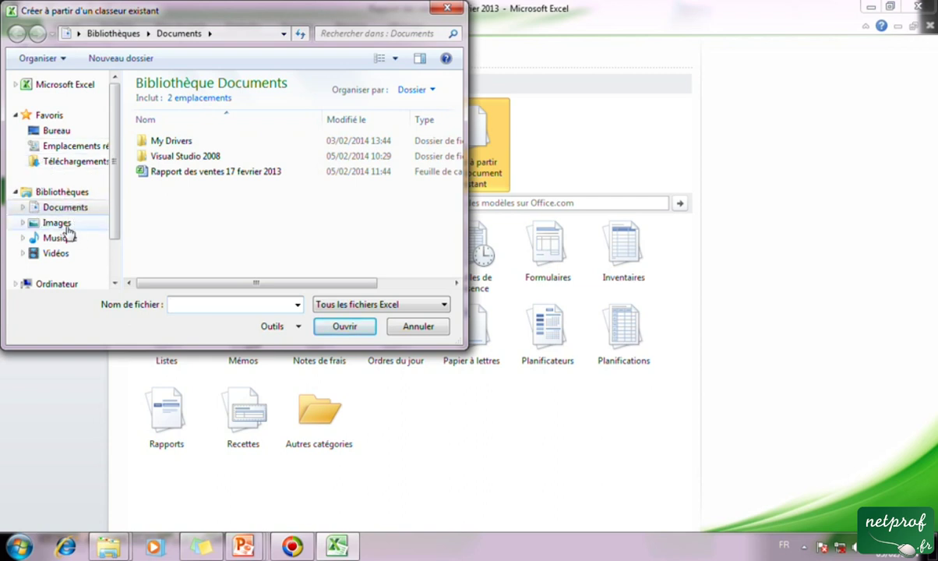
Create a new workbook from 'Rapport des ventes 17 fevrier 2013' in the Documents library.
{"action": "left_click", "coordinate": [62, 209]}
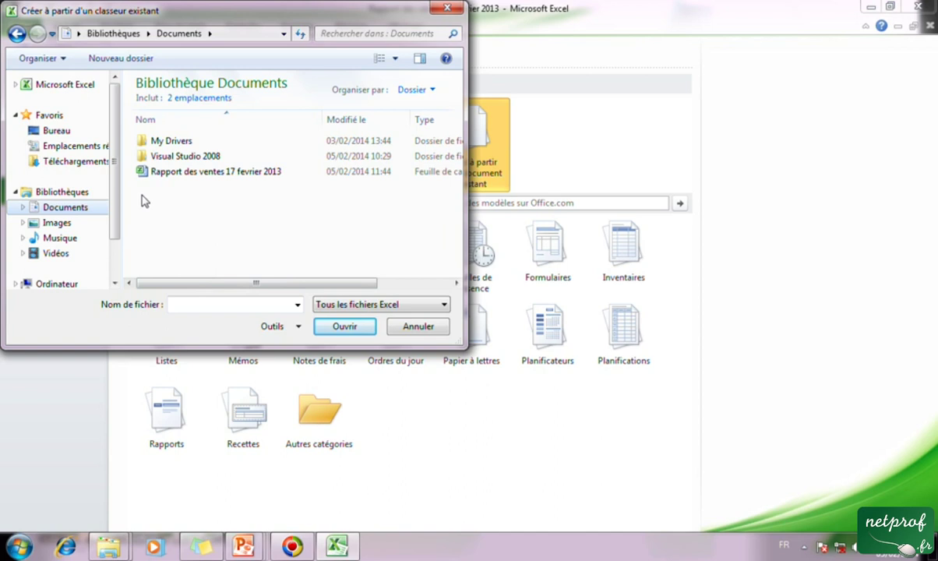
{"action": "left_click", "coordinate": [221, 177]}
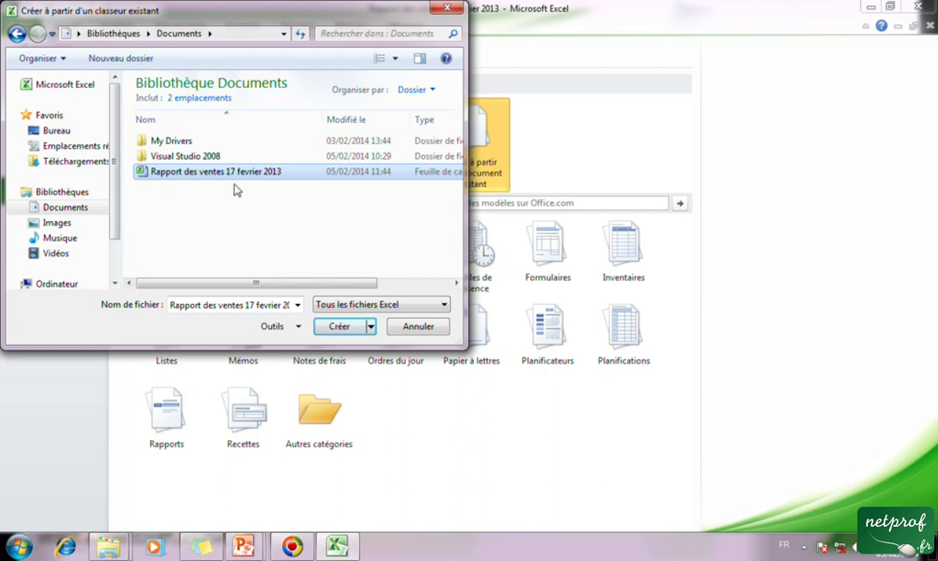
{"action": "left_click", "coordinate": [231, 179]}
{"action": "left_click", "coordinate": [216, 209]}
{"action": "left_click", "coordinate": [219, 175]}
{"action": "left_click", "coordinate": [346, 328]}
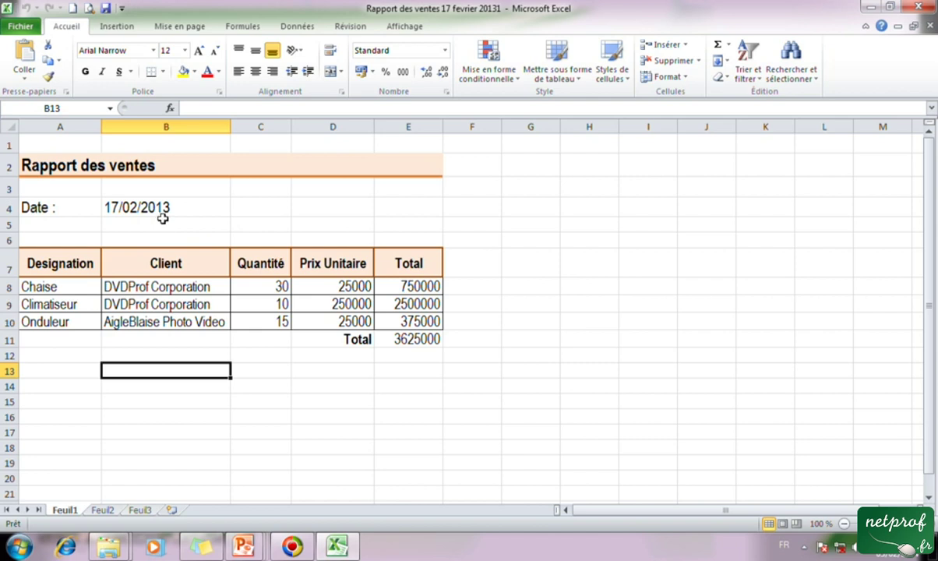
Change the report date in cell B4 from 17/02/2013 to 18/02/2013.
{"action": "left_click", "coordinate": [177, 208]}
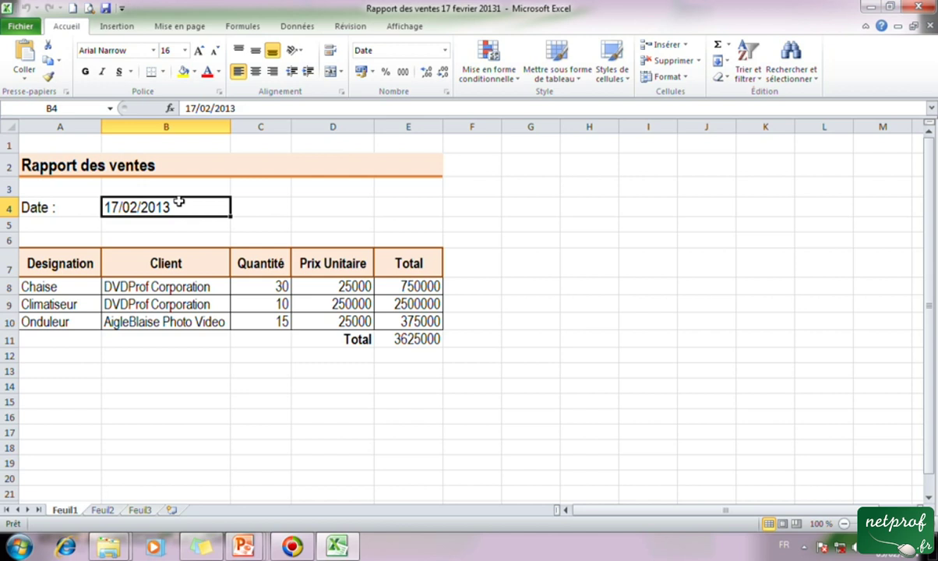
{"action": "type", "text": "18/02"}
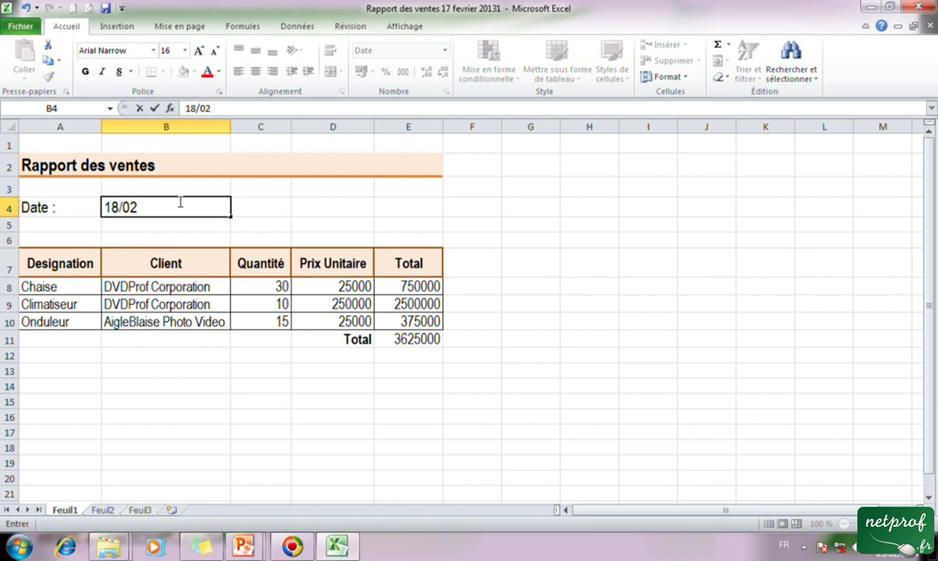
{"action": "type", "text": "/2013"}
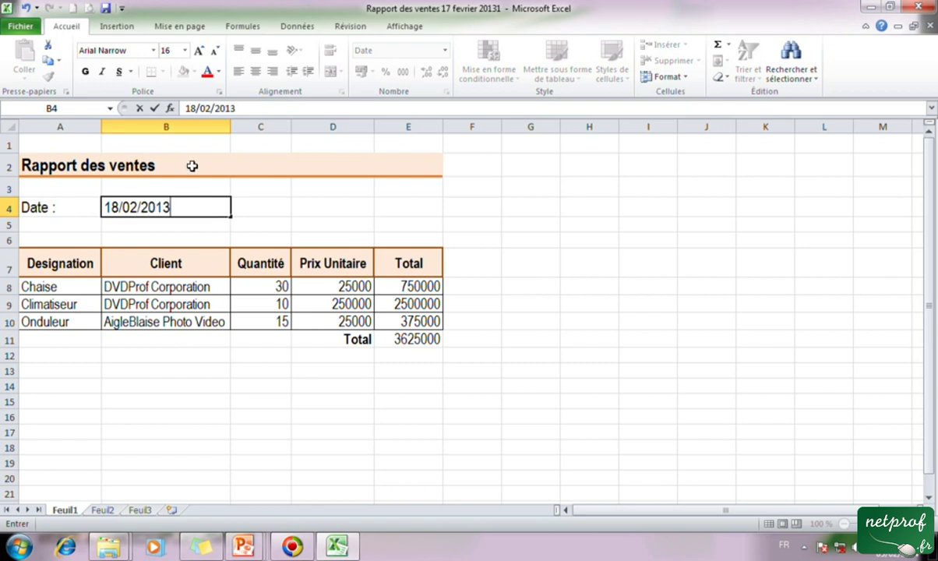
{"action": "left_click", "coordinate": [165, 417]}
{"action": "left_click_drag", "start_coordinate": [61, 282], "coordinate": [69, 320]}
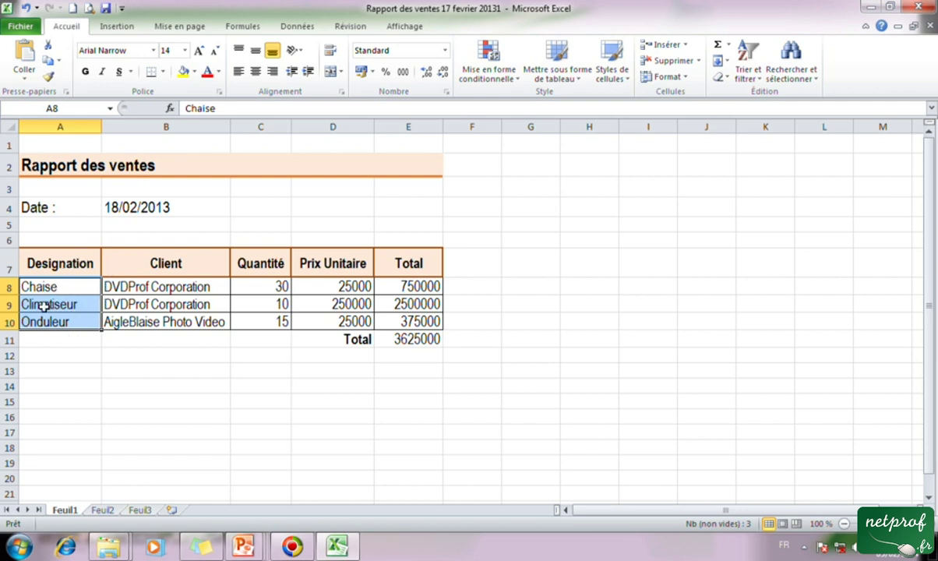
Delete the old product, client, quantity and price entries in A8:D10.
{"action": "left_click", "coordinate": [54, 385]}
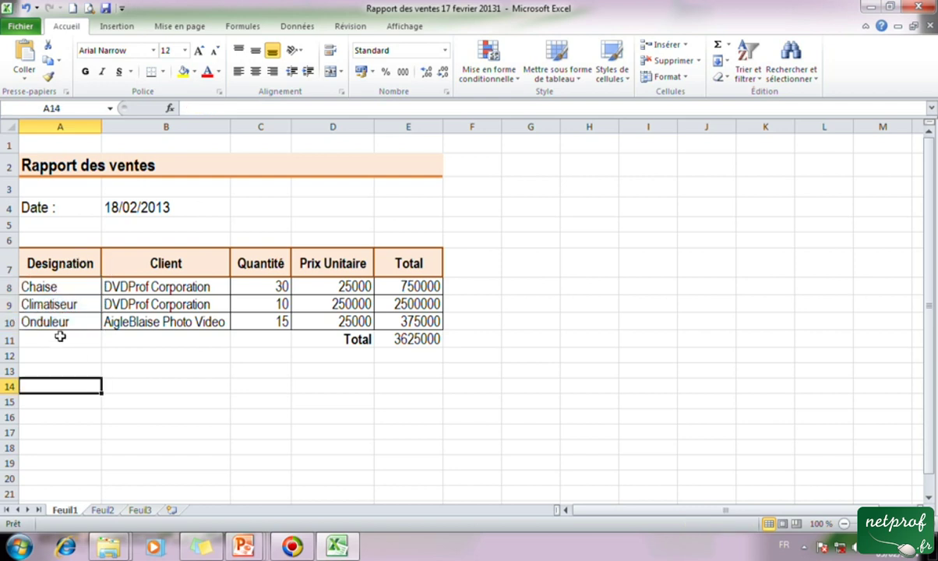
{"action": "left_click_drag", "start_coordinate": [43, 288], "coordinate": [392, 321]}
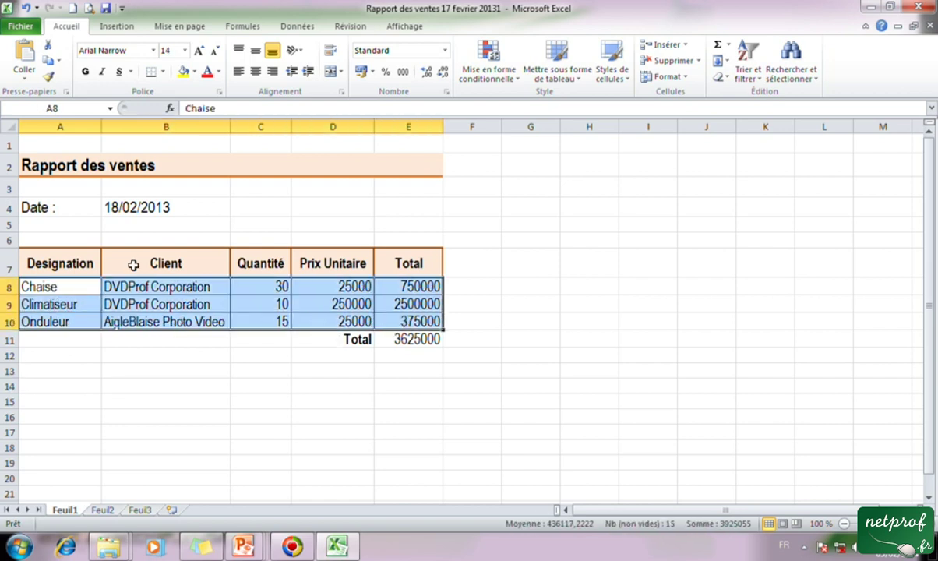
{"action": "left_click", "coordinate": [156, 355]}
{"action": "left_click_drag", "start_coordinate": [47, 287], "coordinate": [337, 324]}
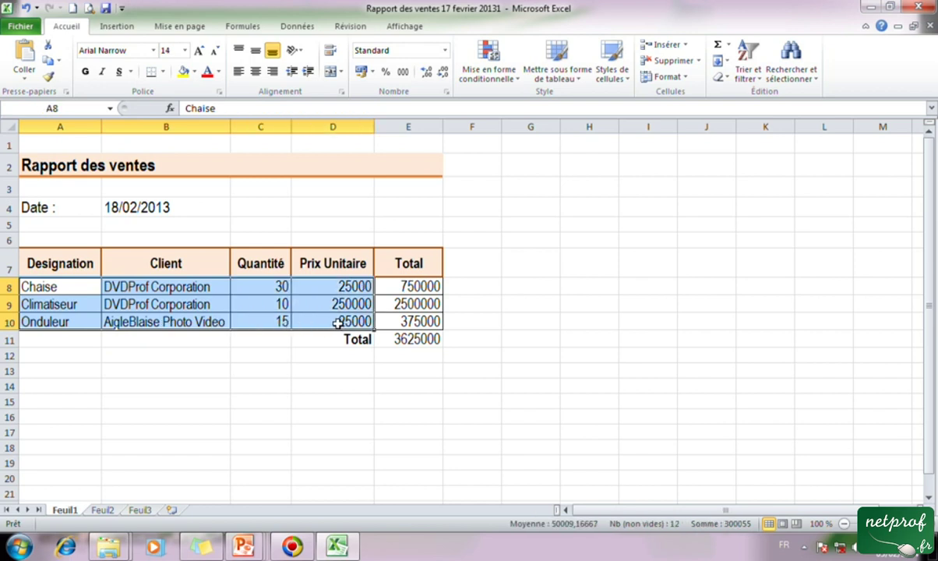
{"action": "key", "text": "Delete"}
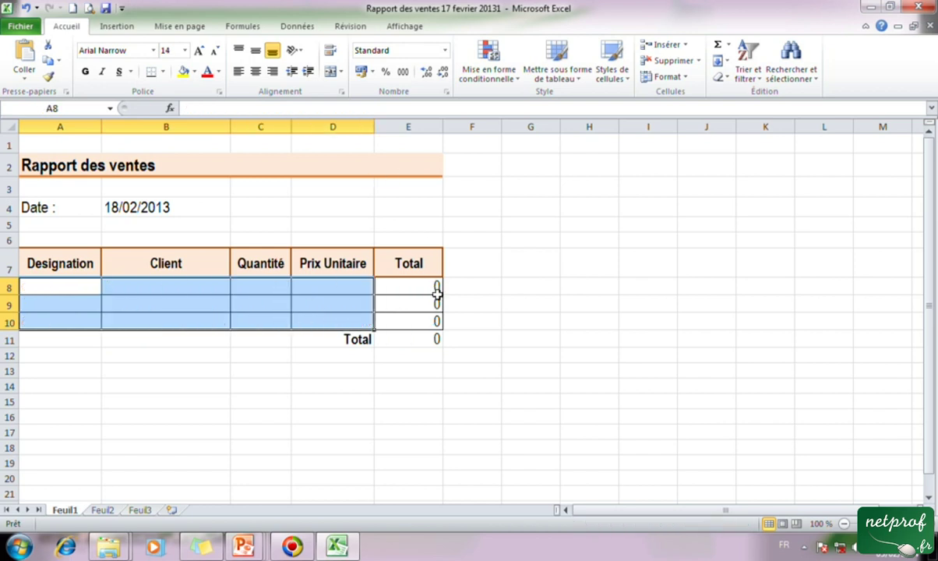
Erase the Total formulas in rows 8–10 and start typing Ordinateur in A8.
{"action": "left_click", "coordinate": [406, 293]}
{"action": "left_click_drag", "start_coordinate": [31, 289], "coordinate": [413, 316]}
{"action": "key", "text": "Delete"}
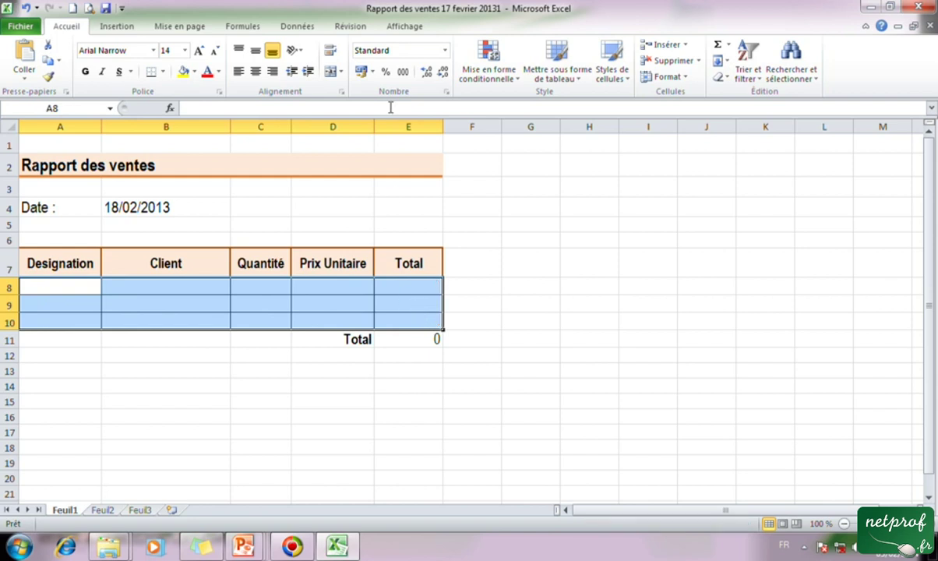
{"action": "left_click", "coordinate": [250, 382]}
{"action": "left_click", "coordinate": [60, 284]}
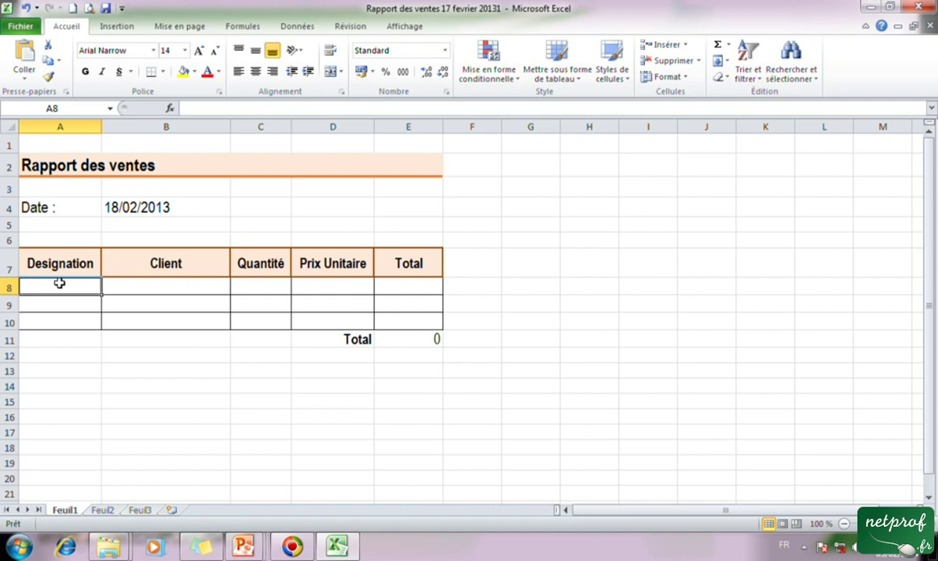
{"action": "type", "text": "Ordina"}
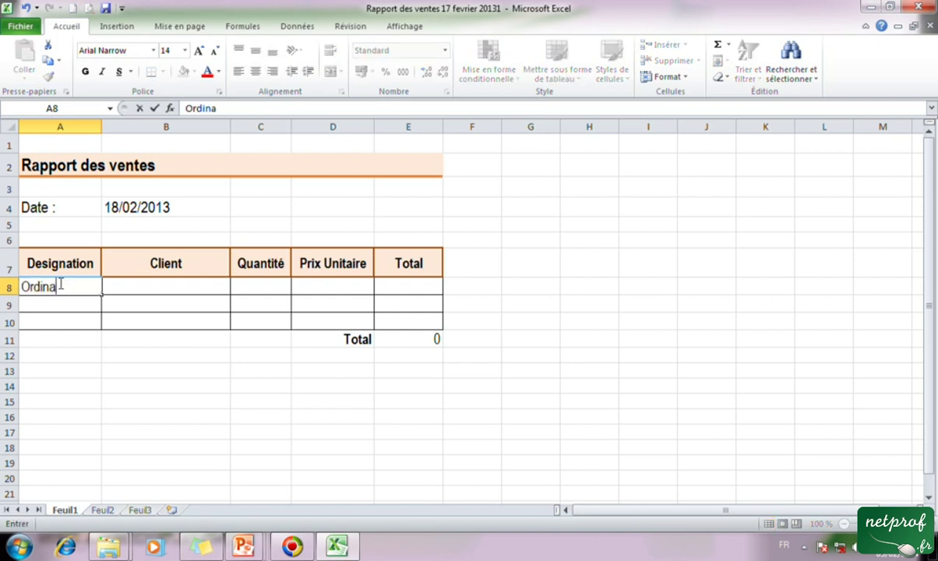
{"action": "type", "text": "teur"}
Complete row 8 for Ordinateur with its client name, quantity 10 and unit price 200000.
{"action": "key", "text": "Tab"}
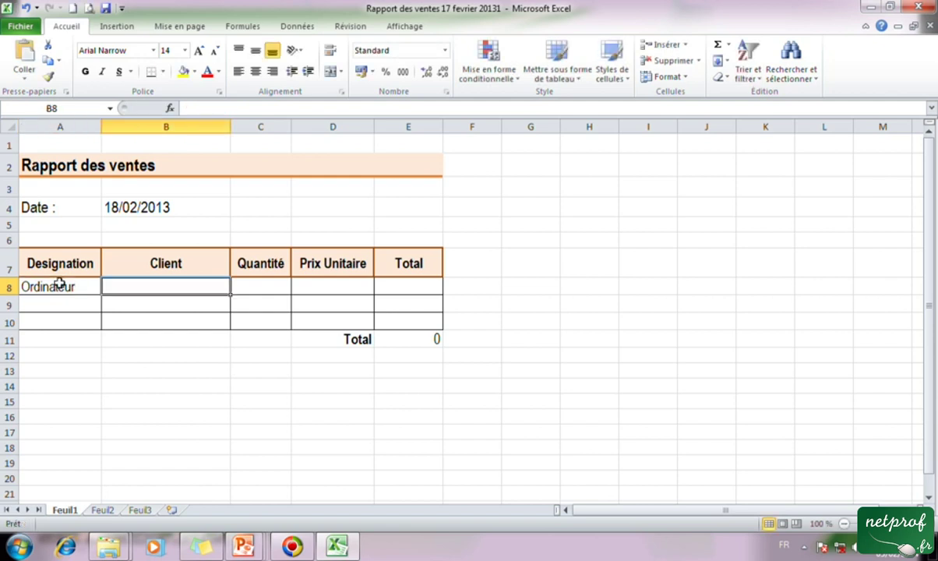
{"action": "type", "text": "DV"}
{"action": "key", "text": "BackSpace"}
{"action": "key", "text": "BackSpace"}
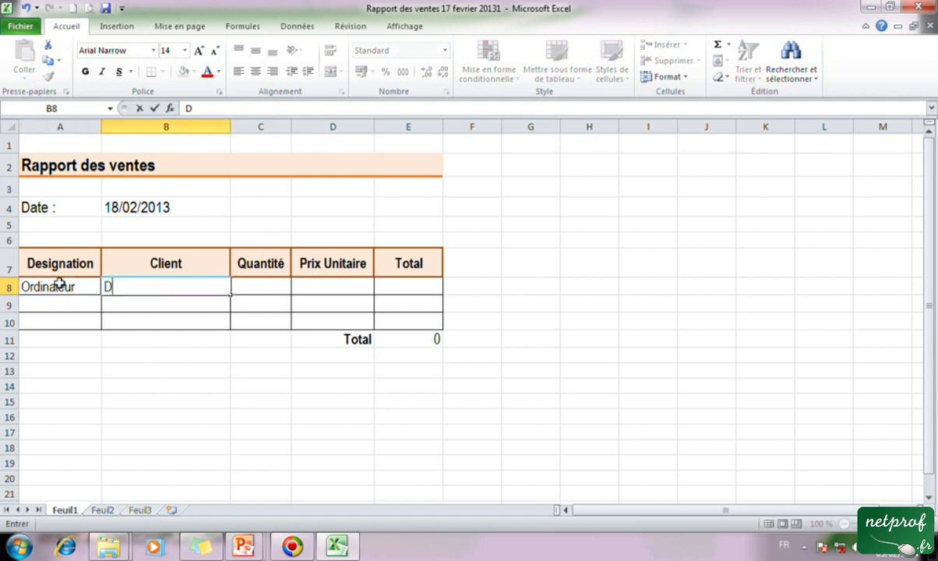
{"action": "type", "text": "AigleBlaise"}
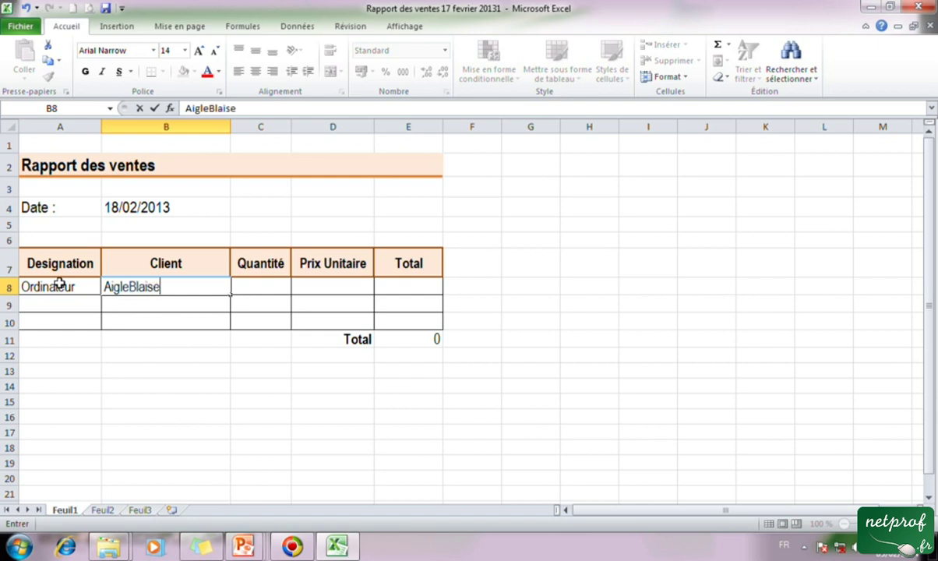
{"action": "key", "text": "Tab"}
{"action": "type", "text": "10"}
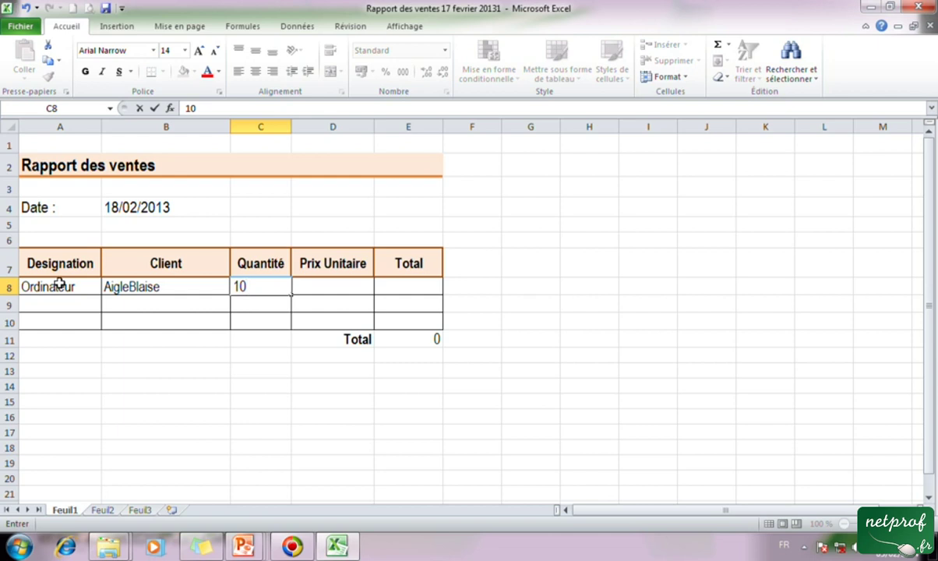
{"action": "key", "text": "Tab"}
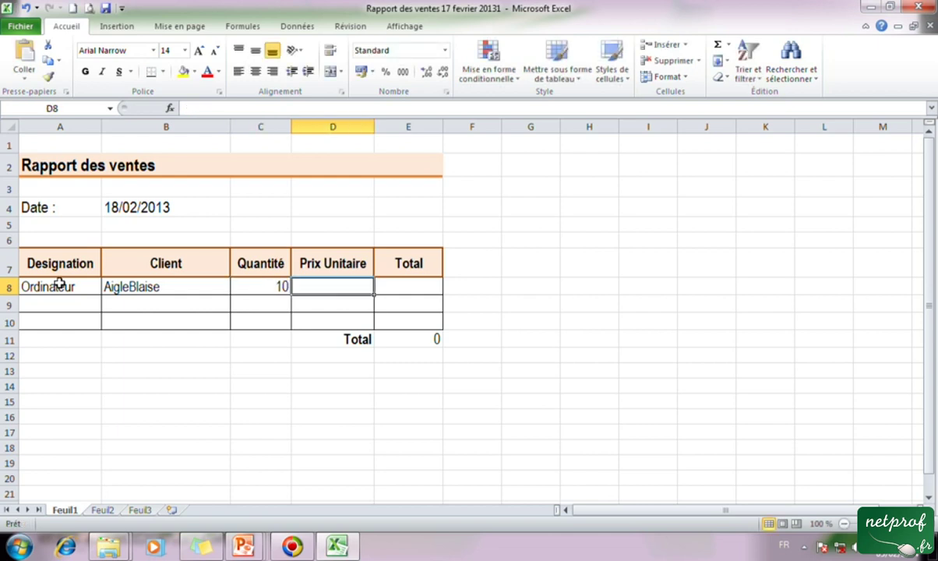
{"action": "type", "text": "200000"}
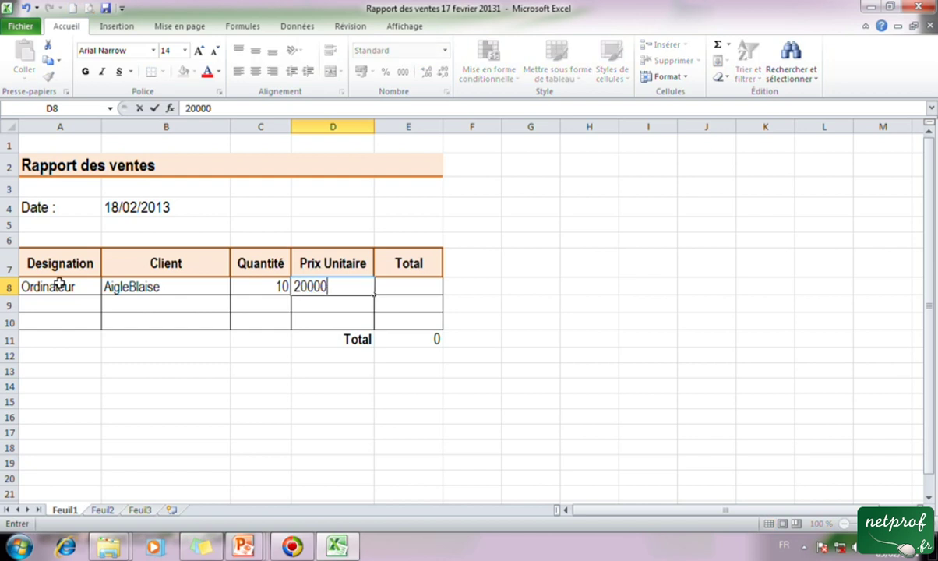
{"action": "key", "text": "Tab"}
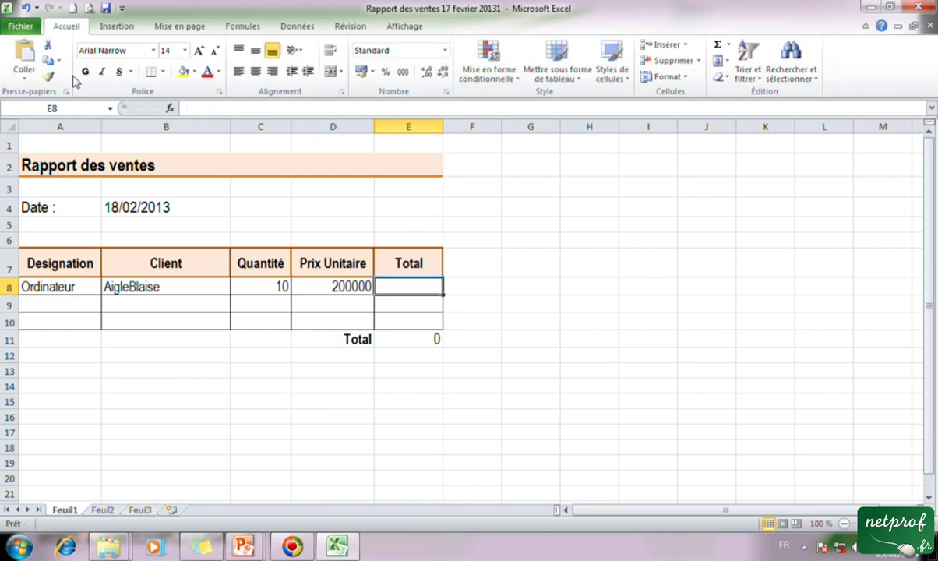
{"action": "left_click", "coordinate": [62, 306]}
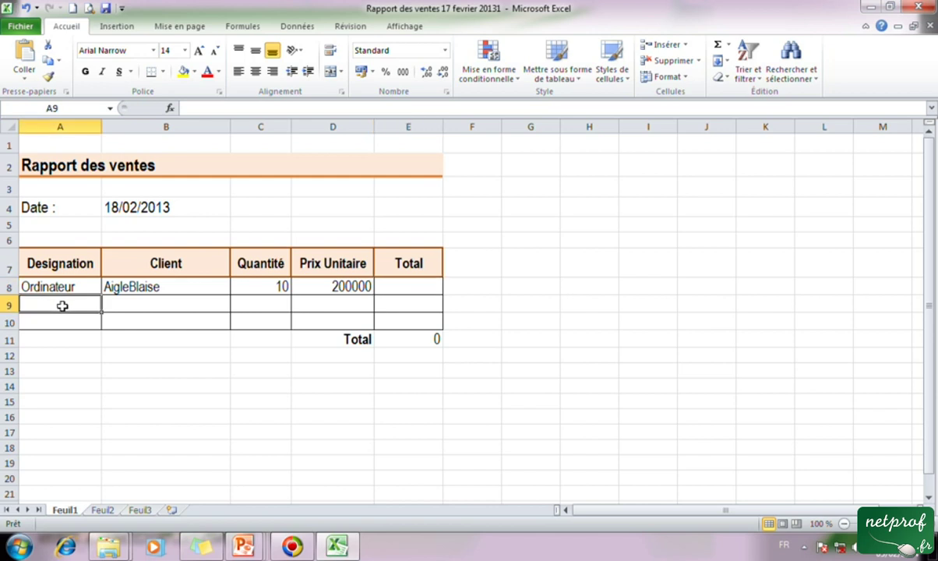
Enter Imprimante in A9 and client DVDProf in B9.
{"action": "type", "text": "Impre"}
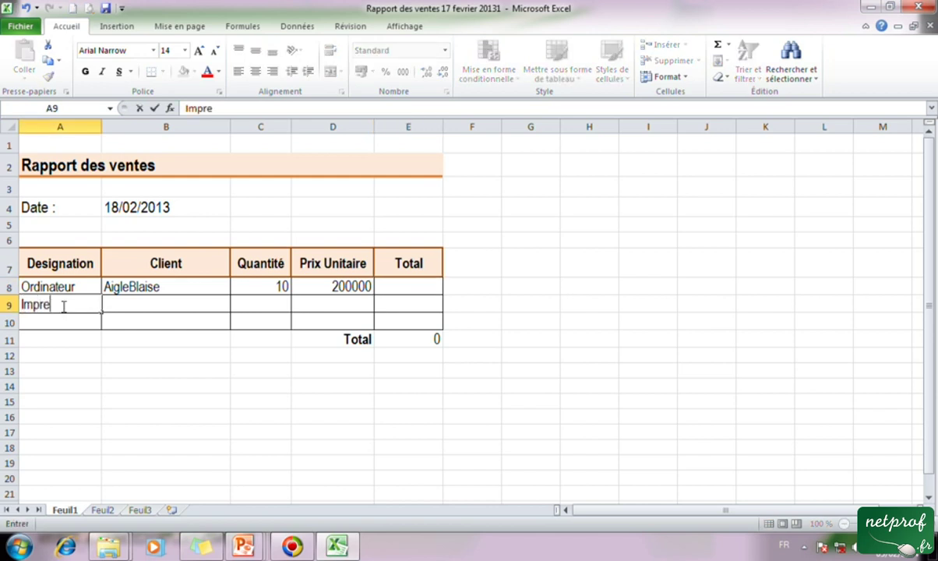
{"action": "key", "text": "BackSpace"}
{"action": "type", "text": "imante"}
{"action": "key", "text": "Tab"}
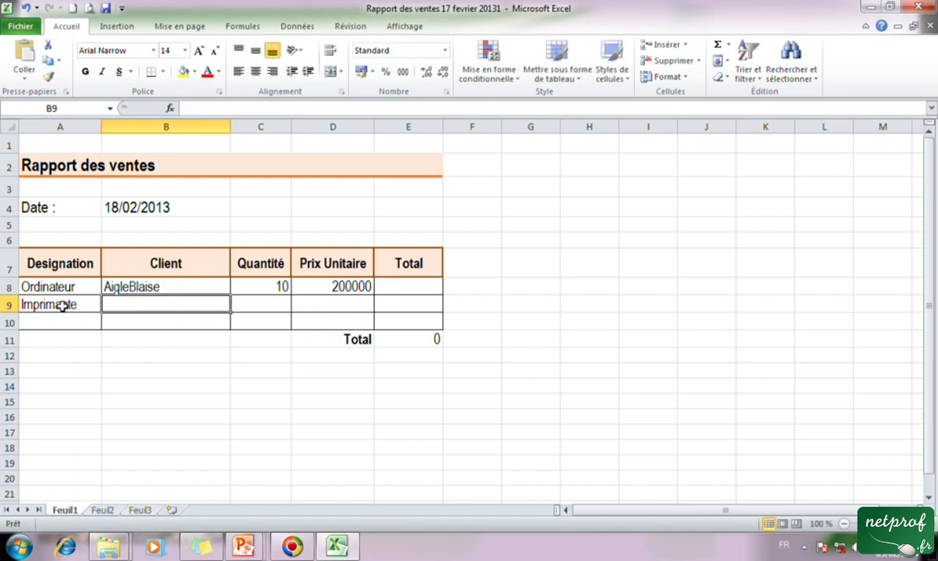
{"action": "type", "text": "D"}
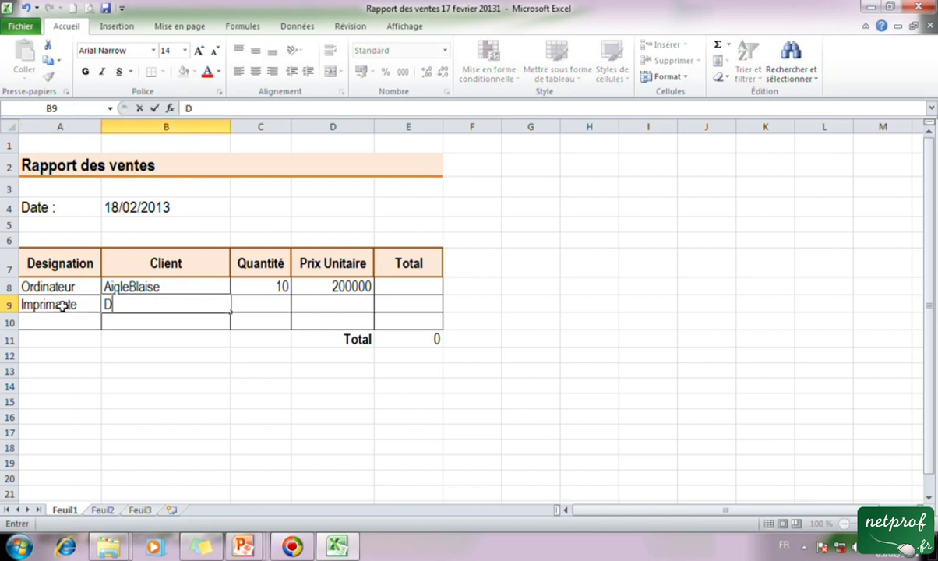
{"action": "type", "text": "VDpro"}
{"action": "key", "text": "BackSpace"}
{"action": "key", "text": "BackSpace"}
{"action": "key", "text": "BackSpace"}
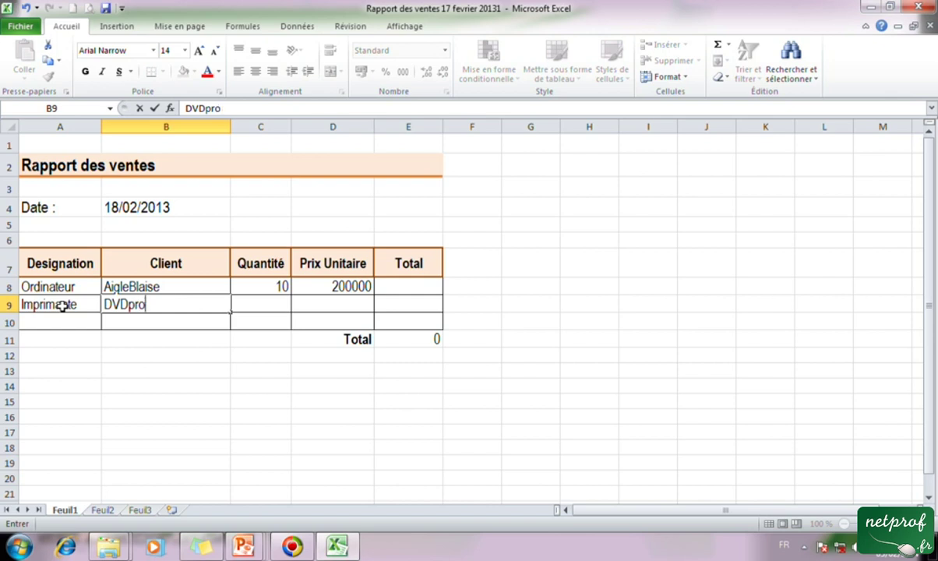
{"action": "type", "text": "Prof"}
{"action": "key", "text": "Tab"}
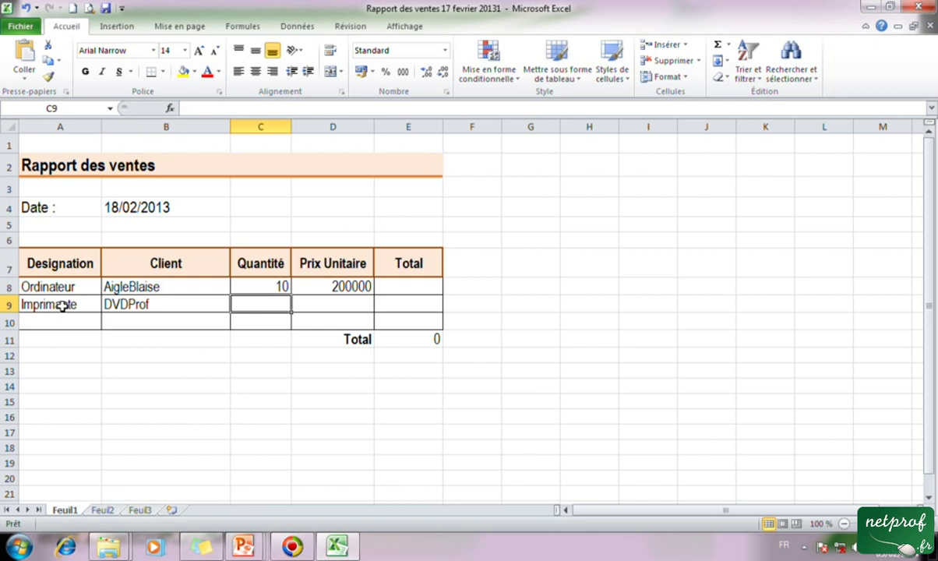
Enter quantity 15 and unit price 100000 for the Imprimante row.
{"action": "type", "text": "15"}
{"action": "key", "text": "Tab"}
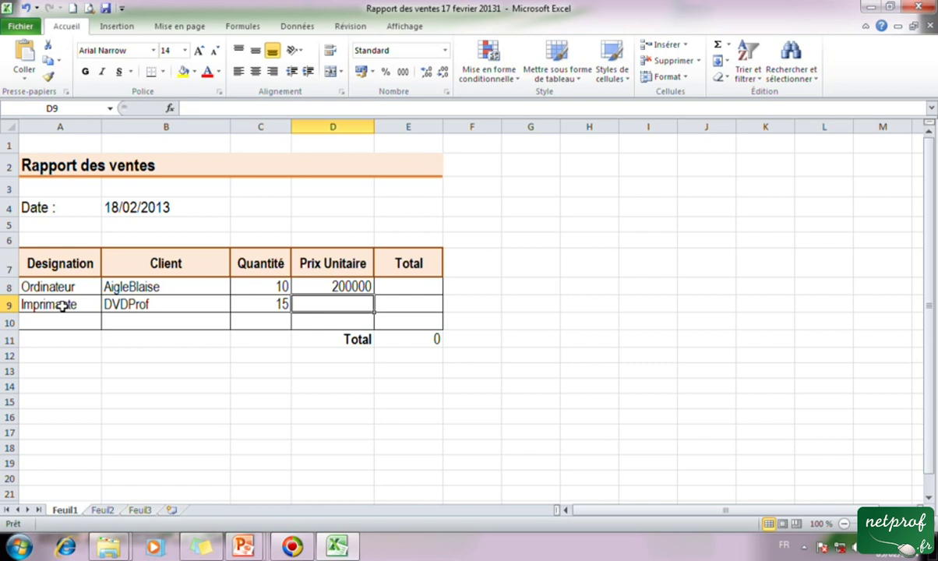
{"action": "type", "text": "100000"}
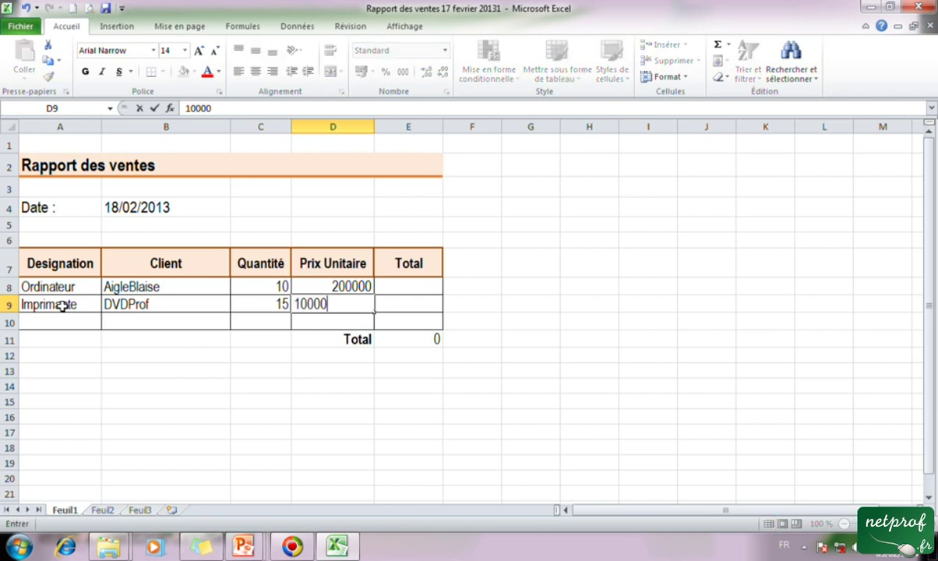
{"action": "left_click", "coordinate": [343, 435]}
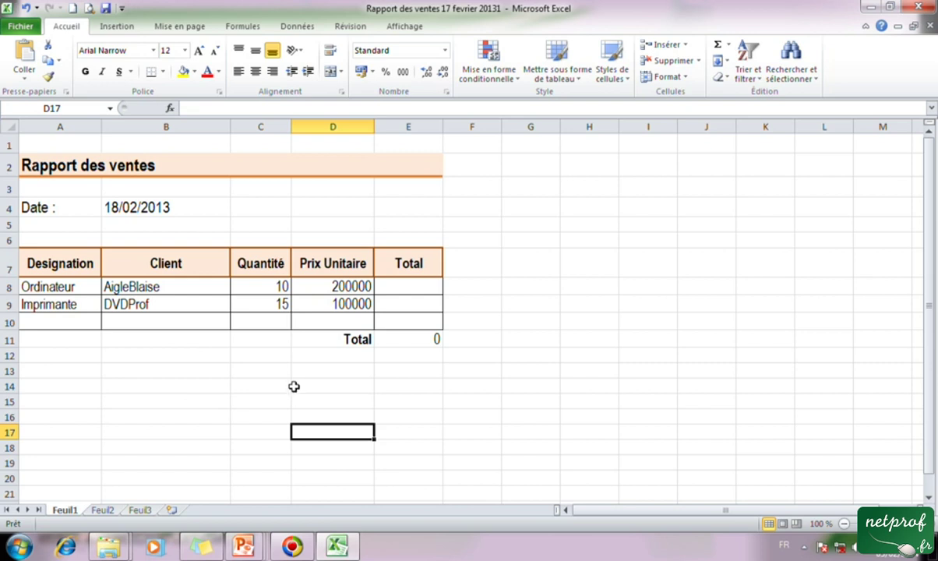
Open Save As, select the date in the file name, cancel without saving, then minimise Excel.
{"action": "left_click", "coordinate": [107, 9]}
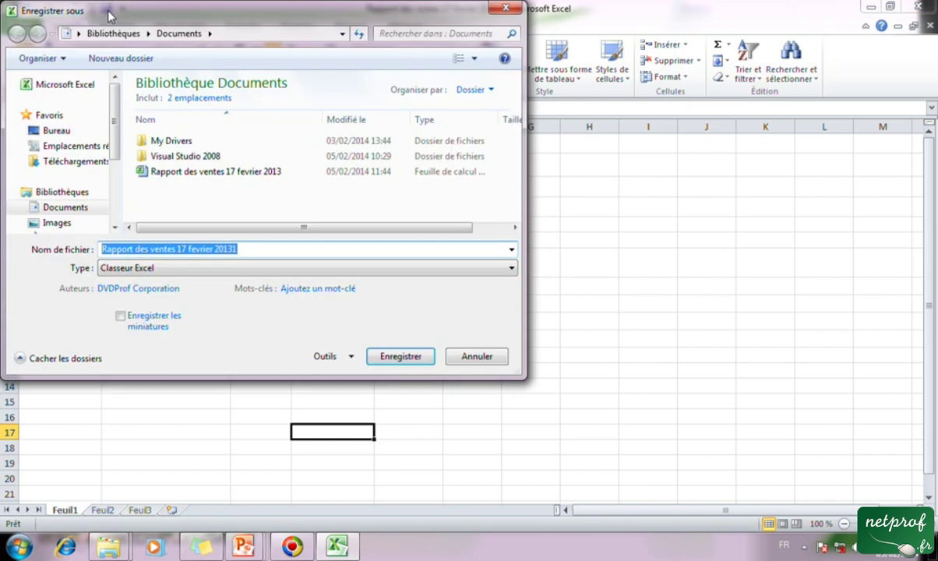
{"action": "left_click_drag", "start_coordinate": [237, 250], "coordinate": [177, 249]}
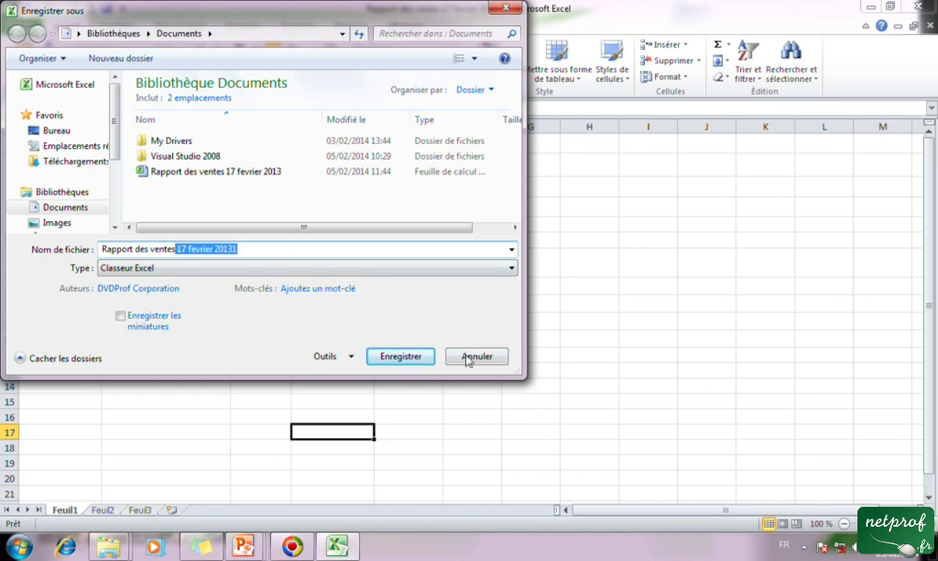
{"action": "left_click", "coordinate": [405, 355]}
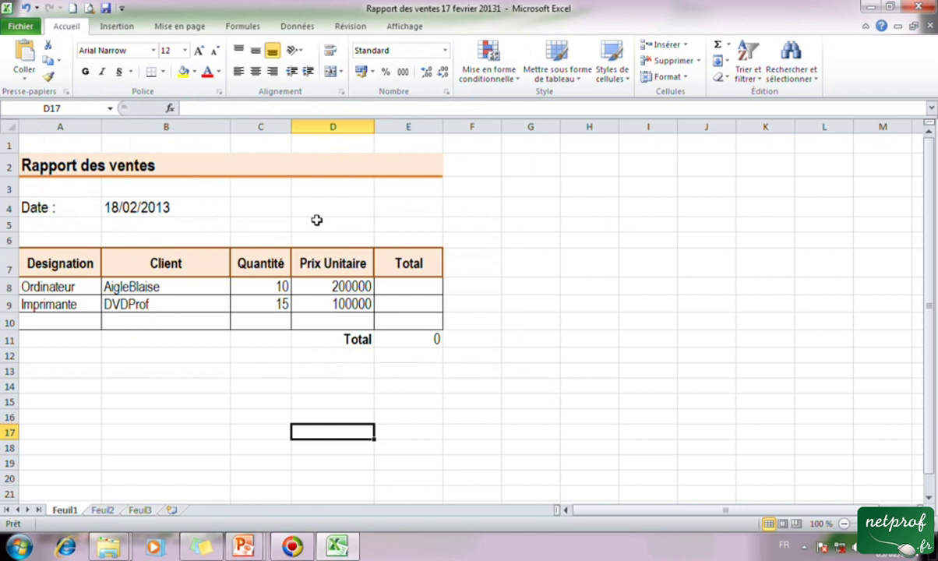
{"action": "left_click", "coordinate": [317, 220]}
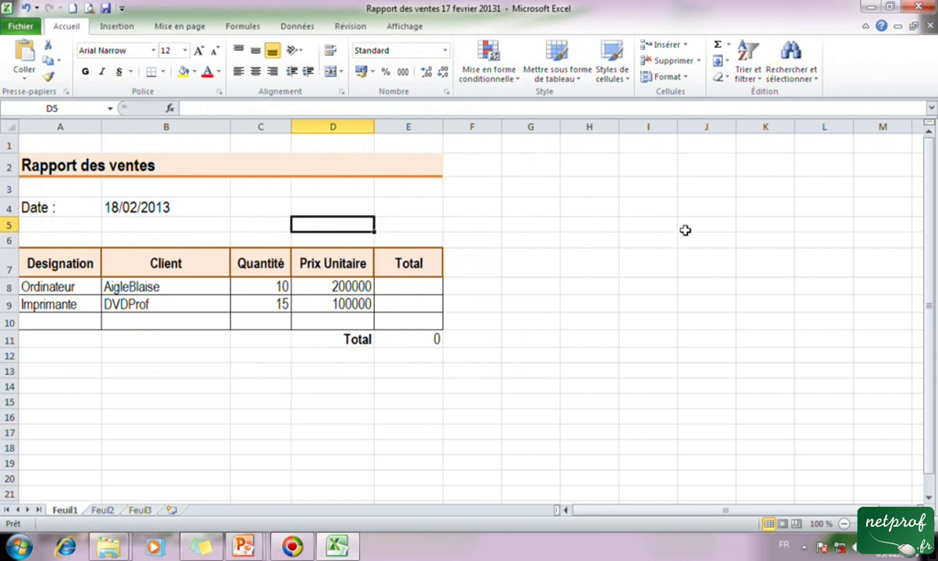
{"action": "key", "text": "super+d"}
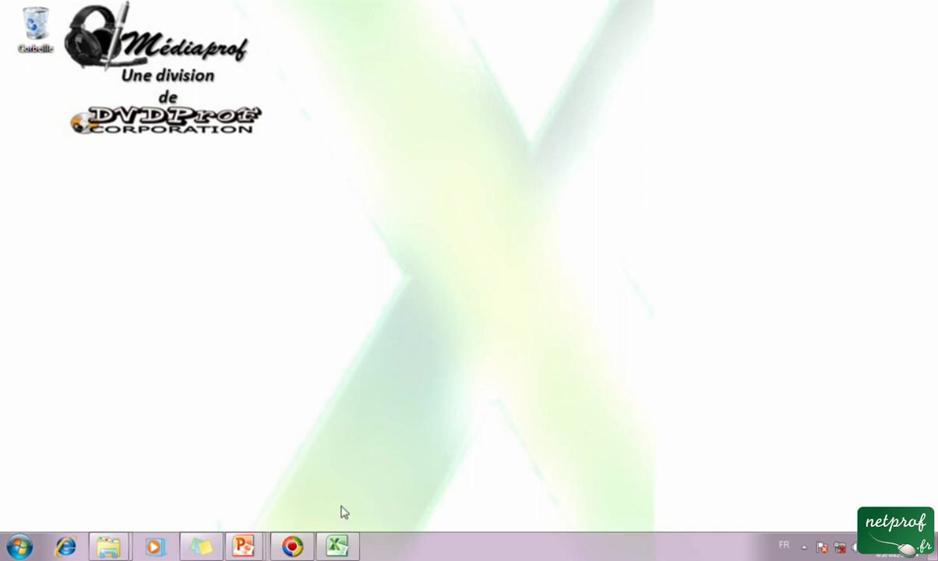